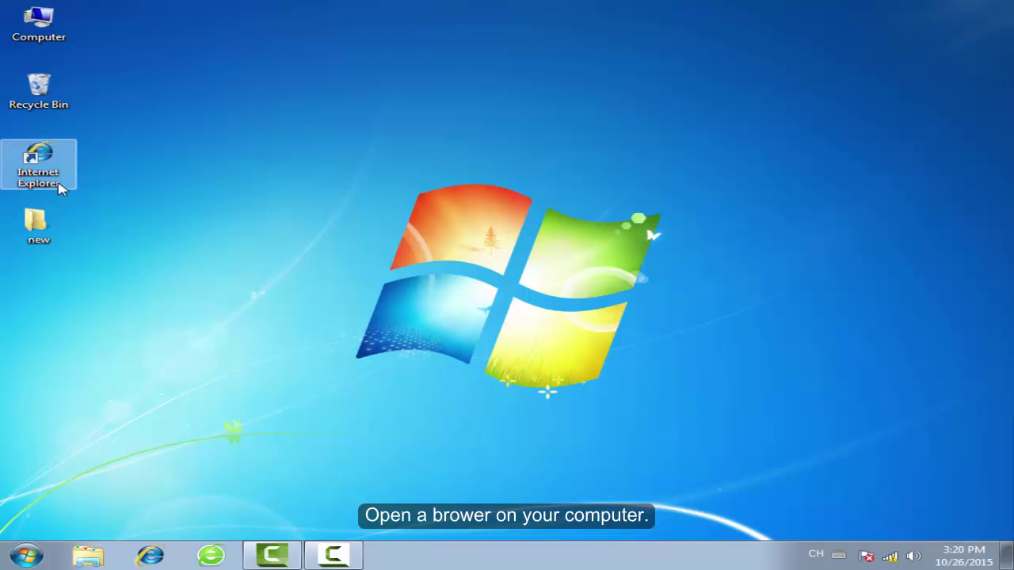
- Open Internet Explorer and load the router admin address 192.168.0.1
{"action": "left_click", "coordinate": [61, 187]}
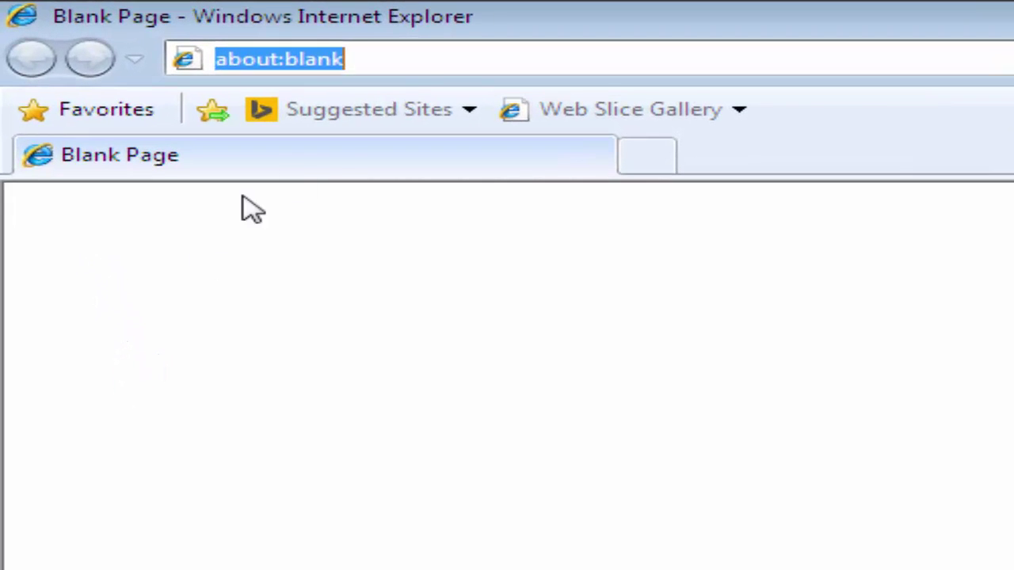
{"action": "left_click", "coordinate": [430, 63]}
{"action": "key", "text": "BackSpace"}
{"action": "key", "text": "BackSpace"}
{"action": "key", "text": "BackSpace"}
{"action": "key", "text": "BackSpace"}
{"action": "key", "text": "BackSpace"}
{"action": "key", "text": "BackSpace"}
{"action": "key", "text": "BackSpace"}
{"action": "key", "text": "BackSpace"}
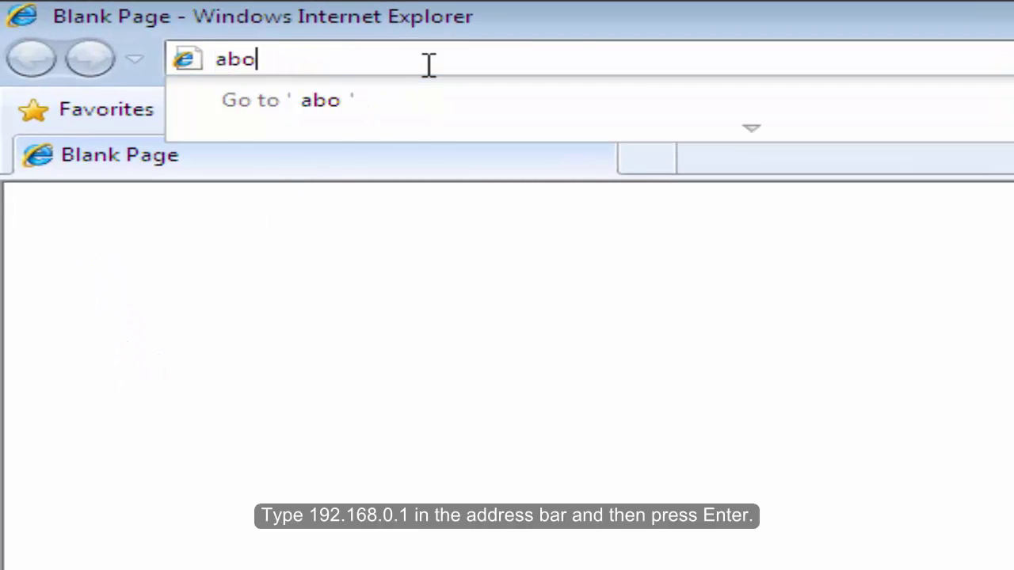
{"action": "key", "text": "BackSpace"}
{"action": "key", "text": "BackSpace"}
{"action": "key", "text": "BackSpace"}
{"action": "type", "text": "192.1"}
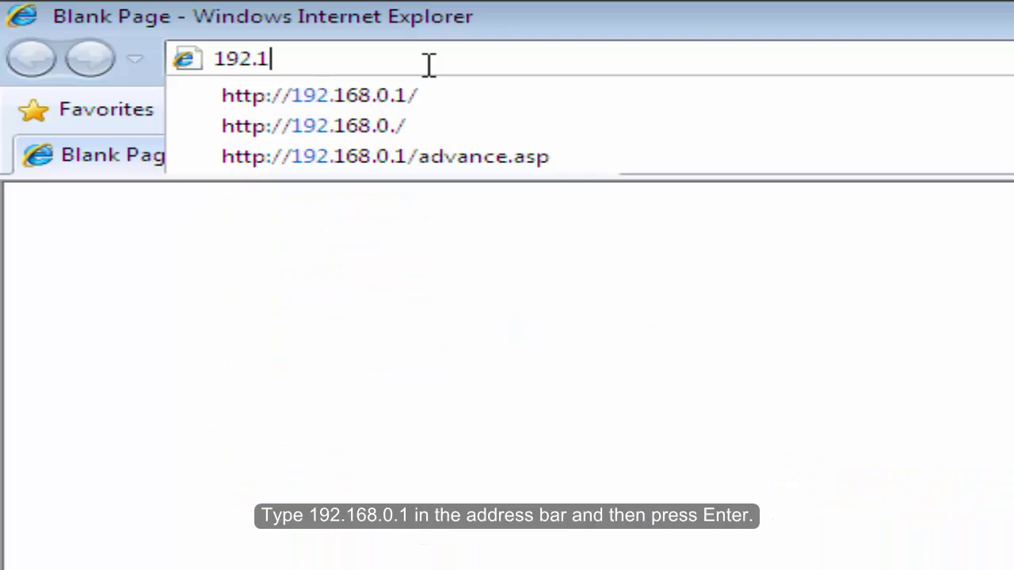
{"action": "type", "text": "68.0.1"}
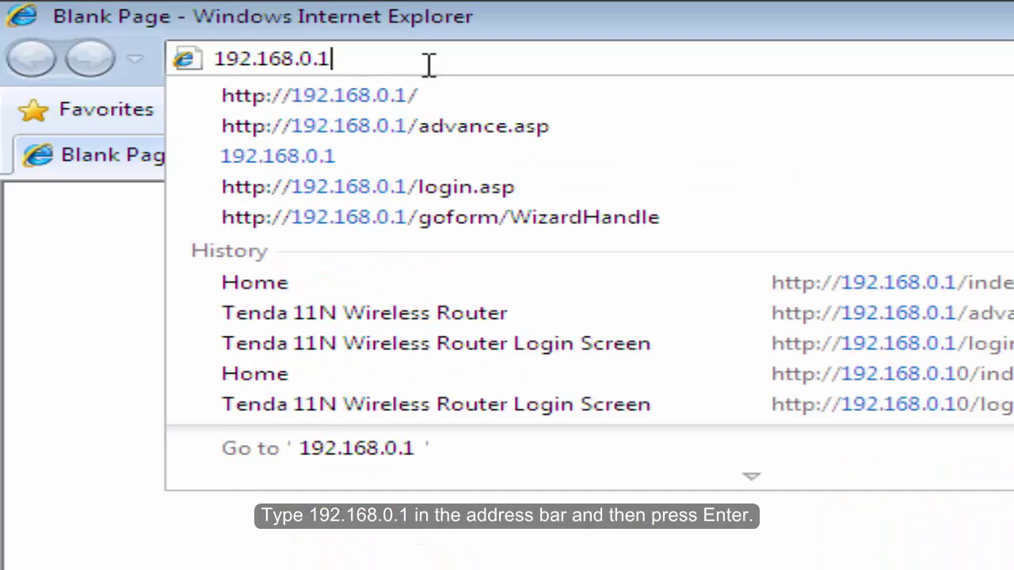
{"action": "key", "text": "Return"}
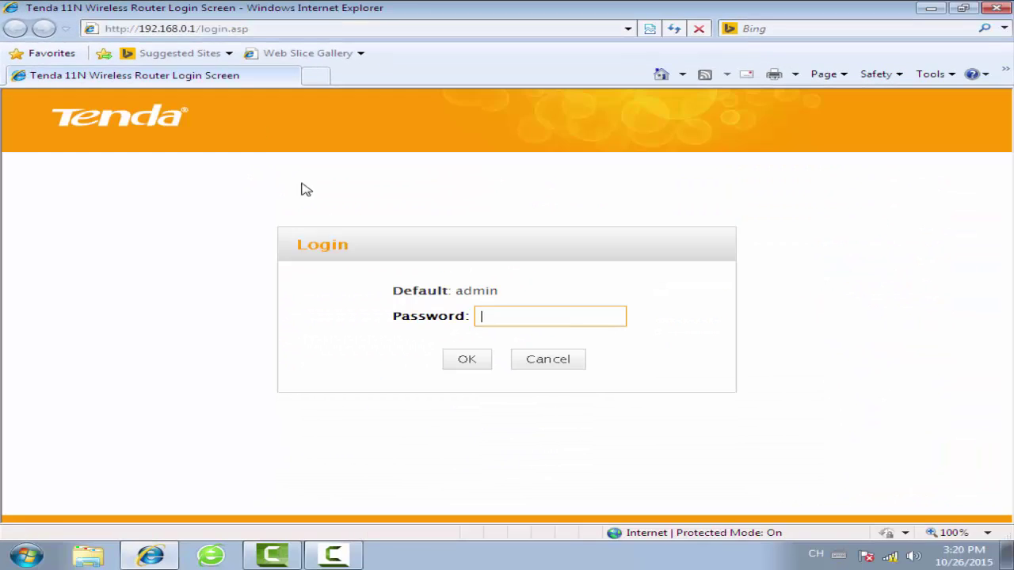
- Log in to the Tenda router admin with the router's default password
{"action": "left_click_drag", "start_coordinate": [538, 296], "coordinate": [389, 292]}
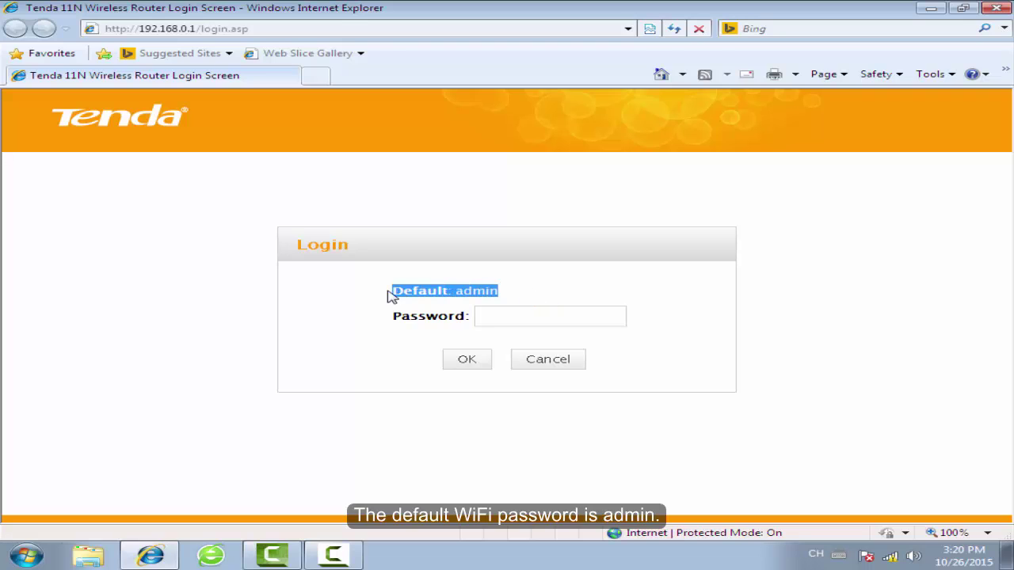
{"action": "left_click", "coordinate": [542, 298]}
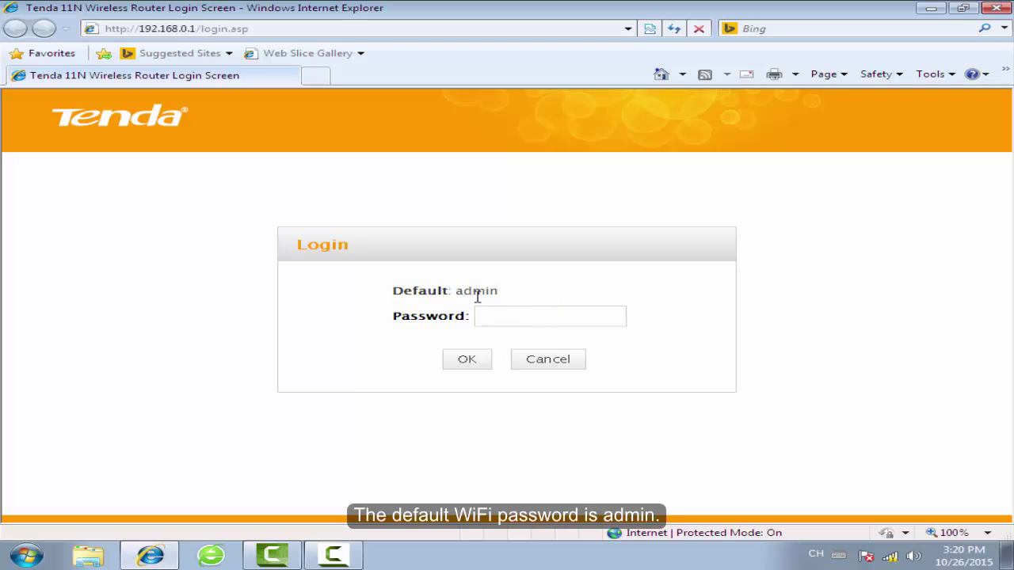
{"action": "left_click", "coordinate": [502, 315]}
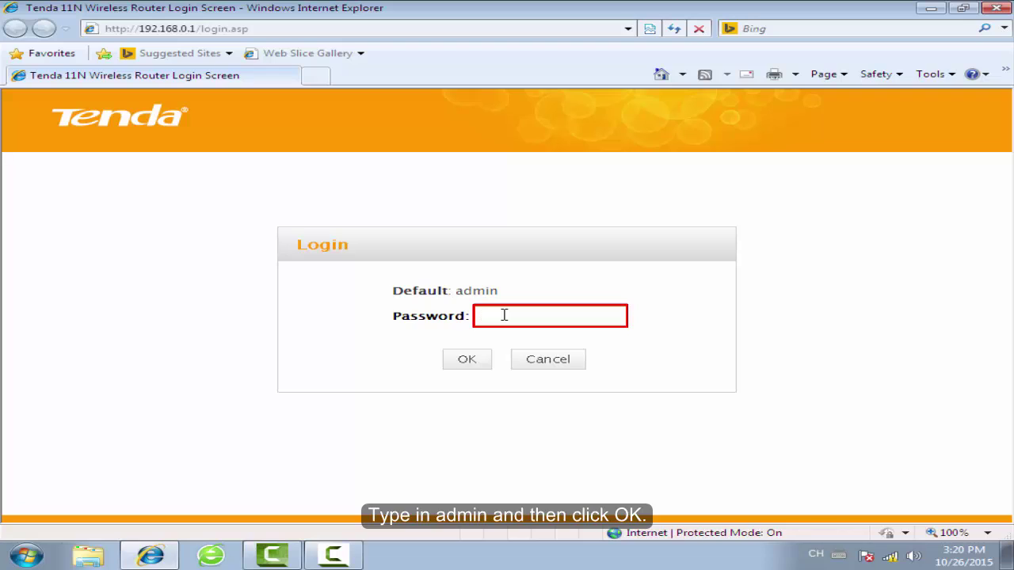
{"action": "left_click", "coordinate": [478, 366]}
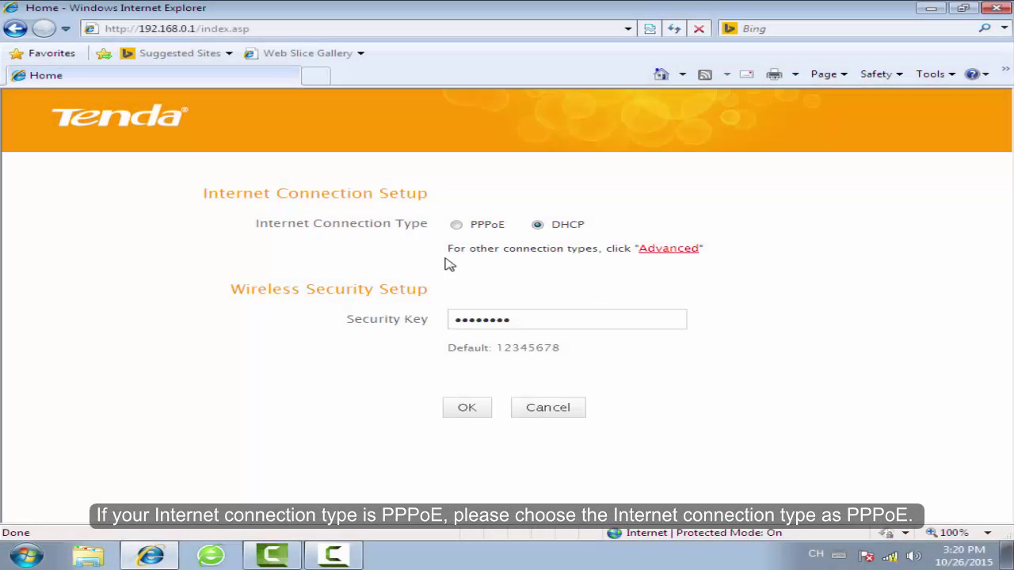
- Switch the connection type to PPPoE and enter the ISP account username and password
{"action": "left_click", "coordinate": [456, 227]}
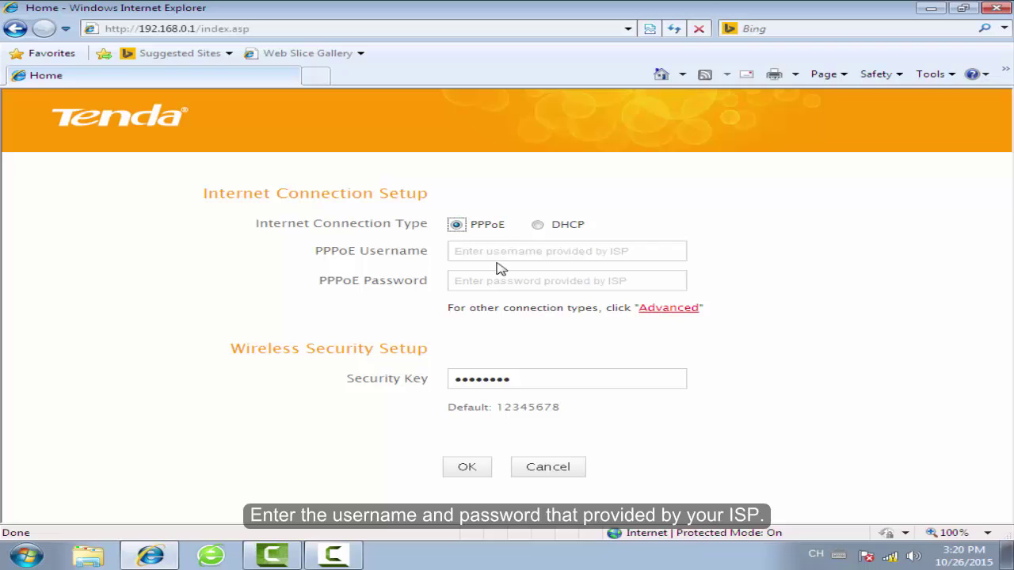
{"action": "left_click", "coordinate": [501, 252]}
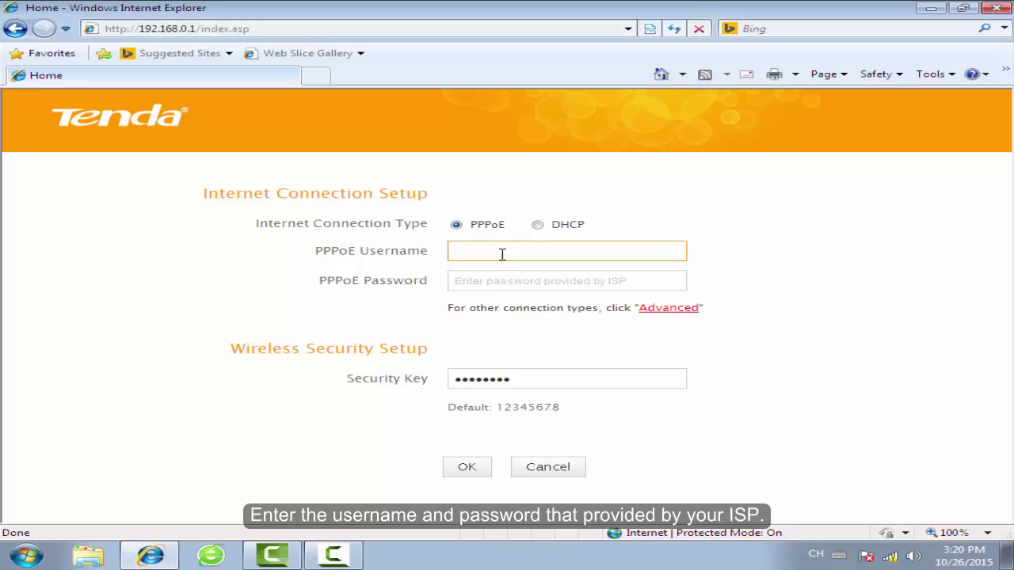
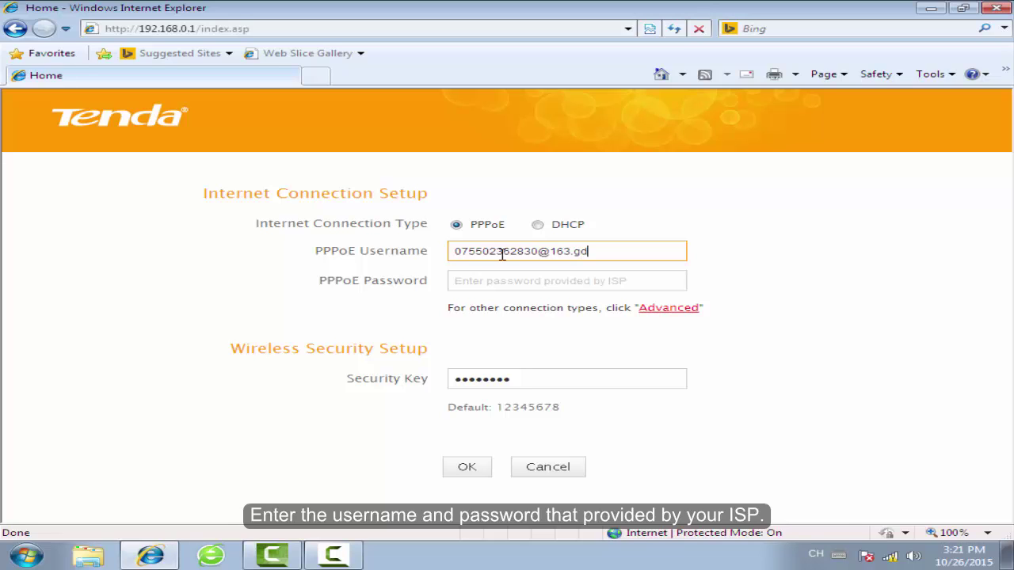
{"action": "left_click", "coordinate": [471, 282]}
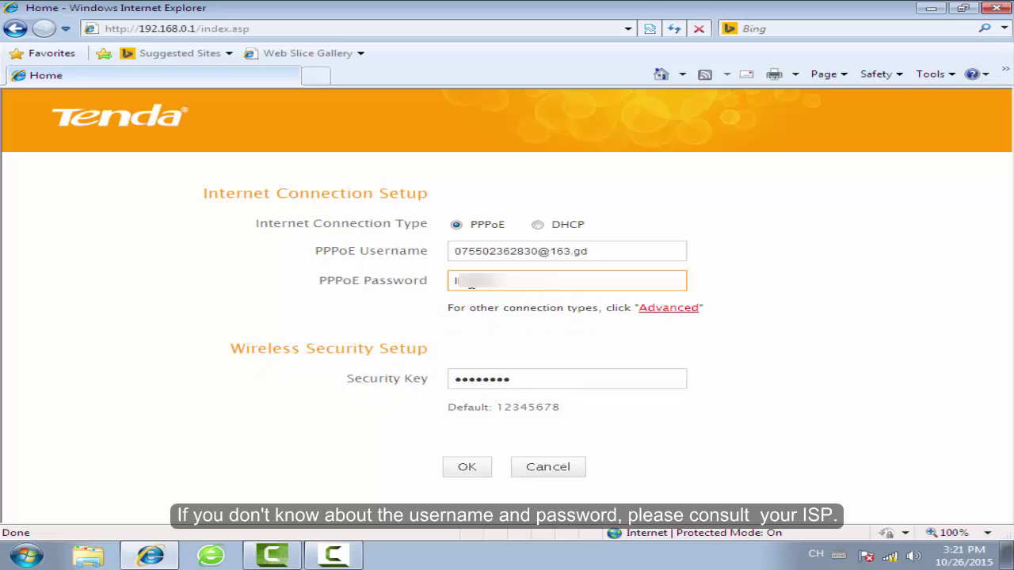
{"action": "type", "text": "A"}
{"action": "left_click", "coordinate": [554, 346]}
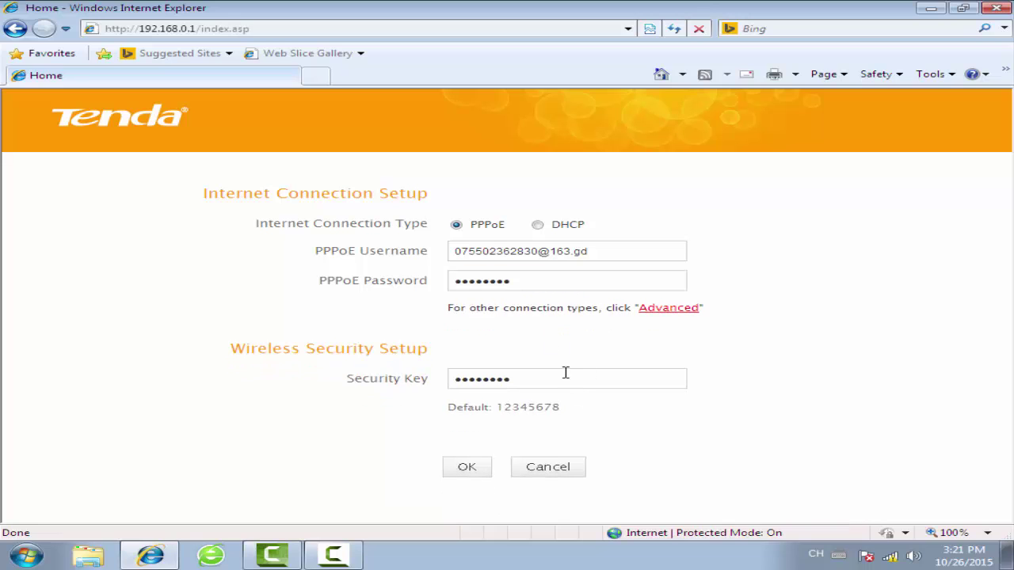
- Replace the WiFi security key with a new one and submit the settings
{"action": "left_click", "coordinate": [565, 378]}
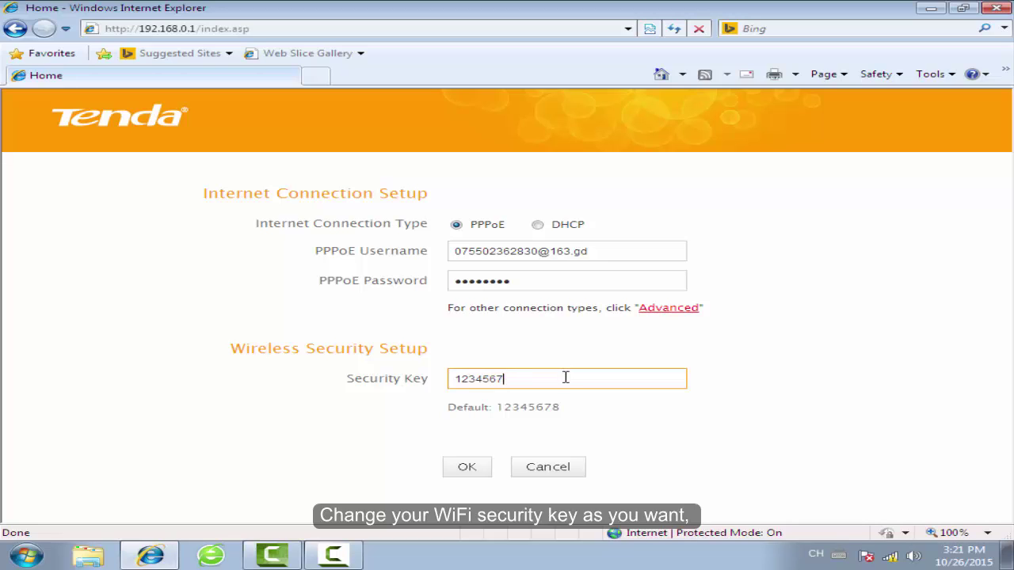
{"action": "key", "text": "BackSpace"}
{"action": "key", "text": "BackSpace"}
{"action": "key", "text": "BackSpace"}
{"action": "key", "text": "BackSpace"}
{"action": "key", "text": "BackSpace"}
{"action": "key", "text": "BackSpace"}
{"action": "key", "text": "BackSpace"}
{"action": "type", "text": "87654321"}
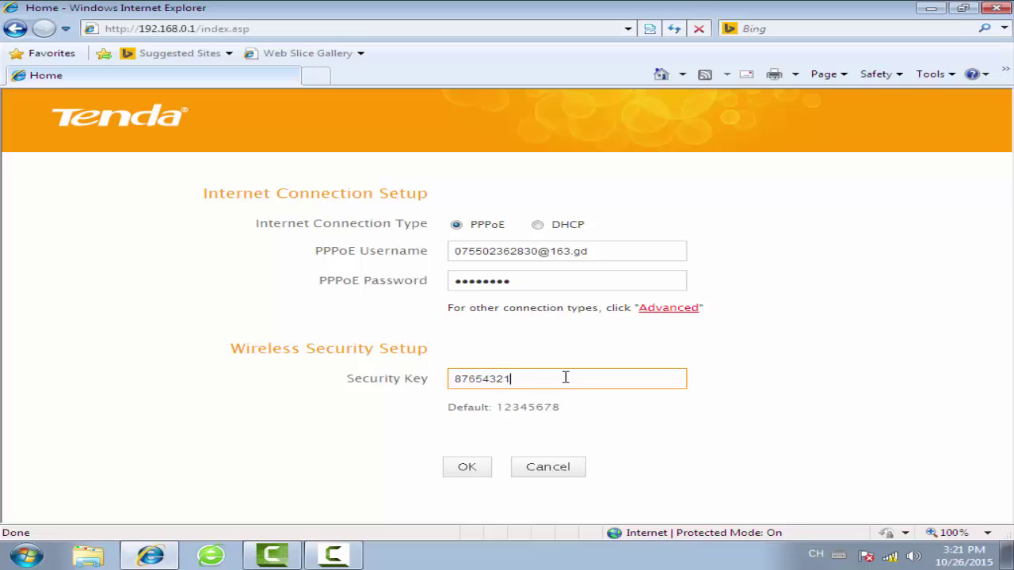
{"action": "left_click", "coordinate": [610, 440]}
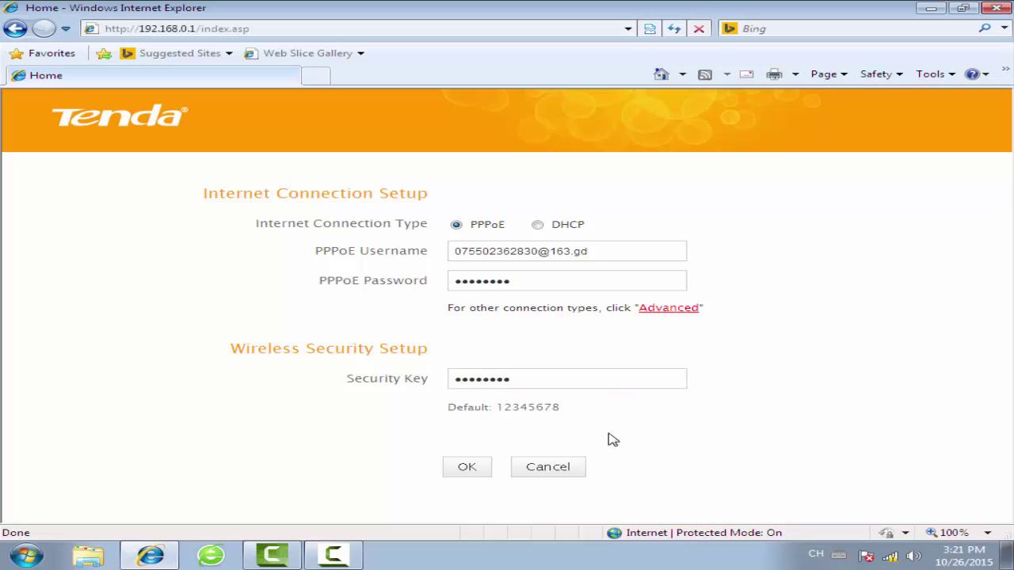
{"action": "left_click", "coordinate": [465, 466]}
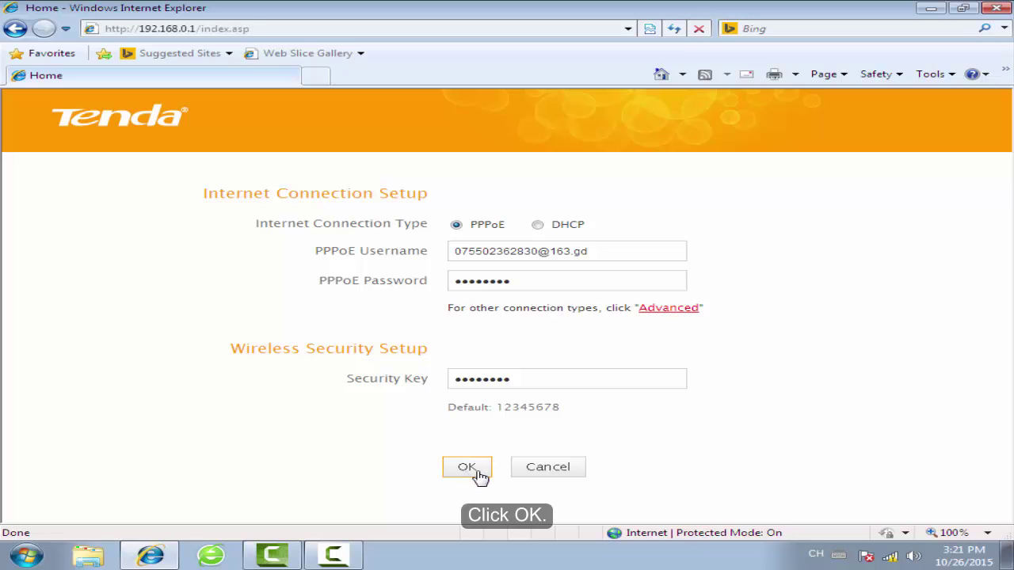
{"action": "left_click", "coordinate": [476, 472]}
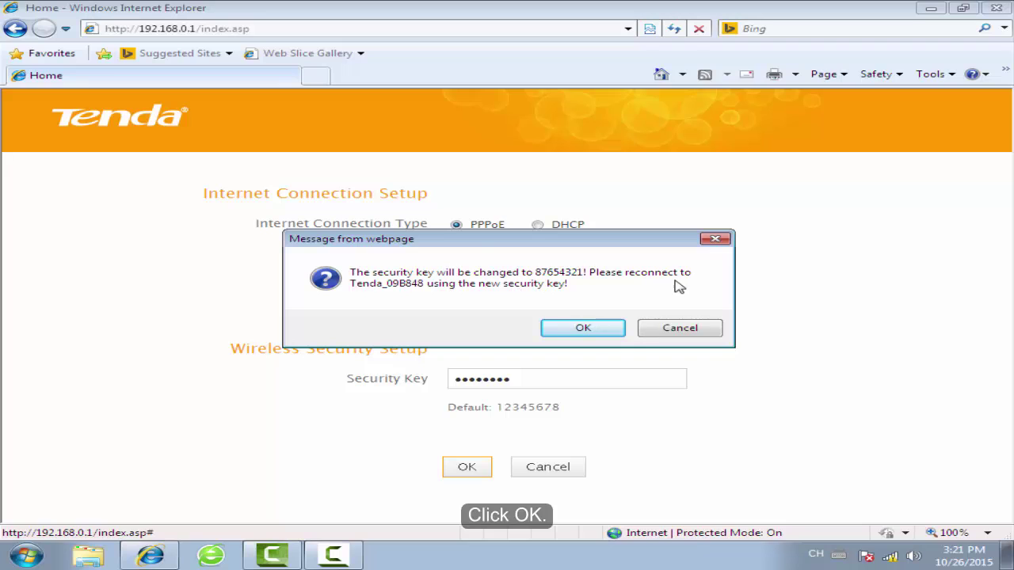
- Confirm the key prompt, keep DHCP, and save a new WiFi security key
{"action": "left_click", "coordinate": [576, 332]}
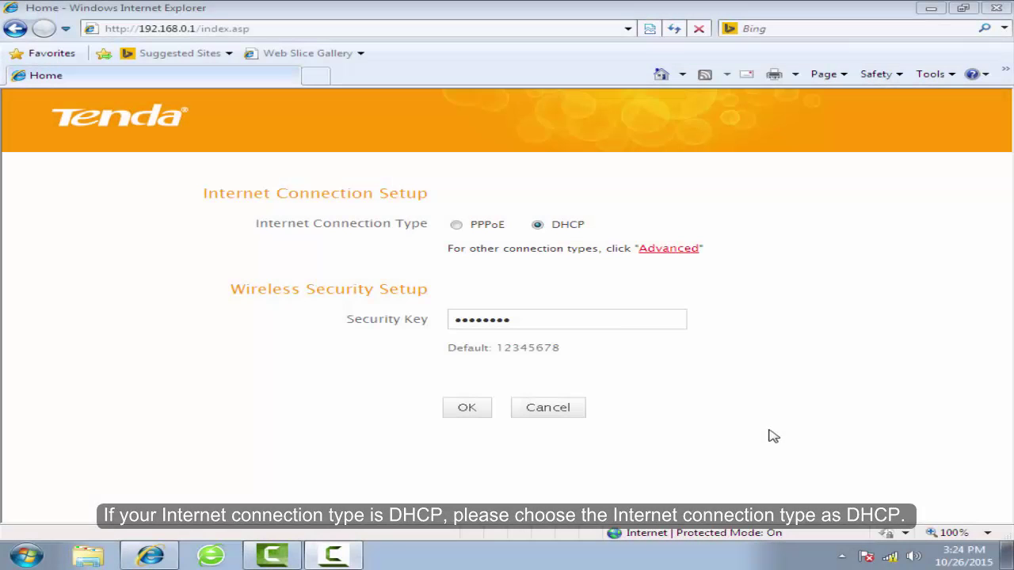
{"action": "left_click", "coordinate": [539, 229]}
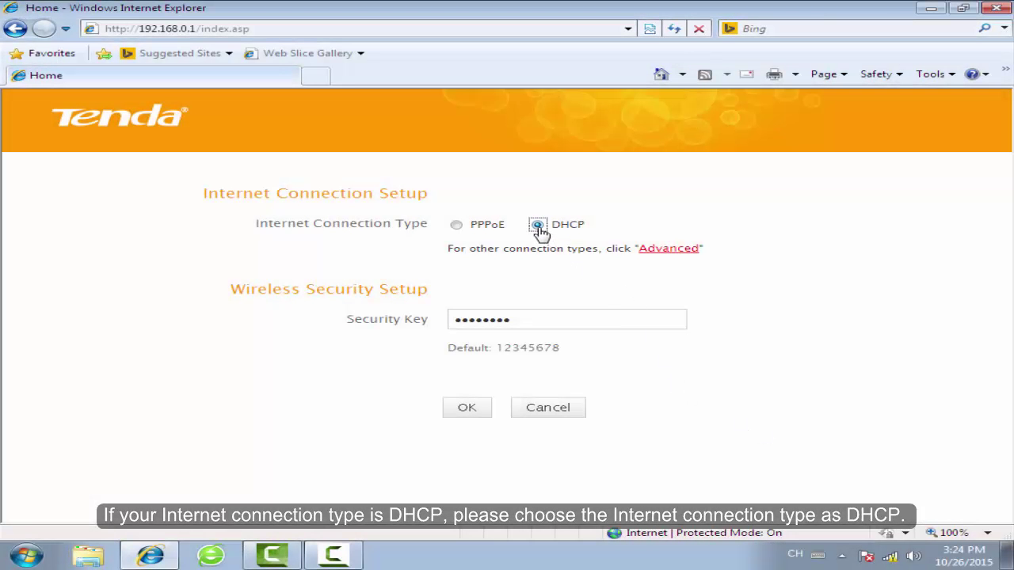
{"action": "left_click", "coordinate": [570, 320]}
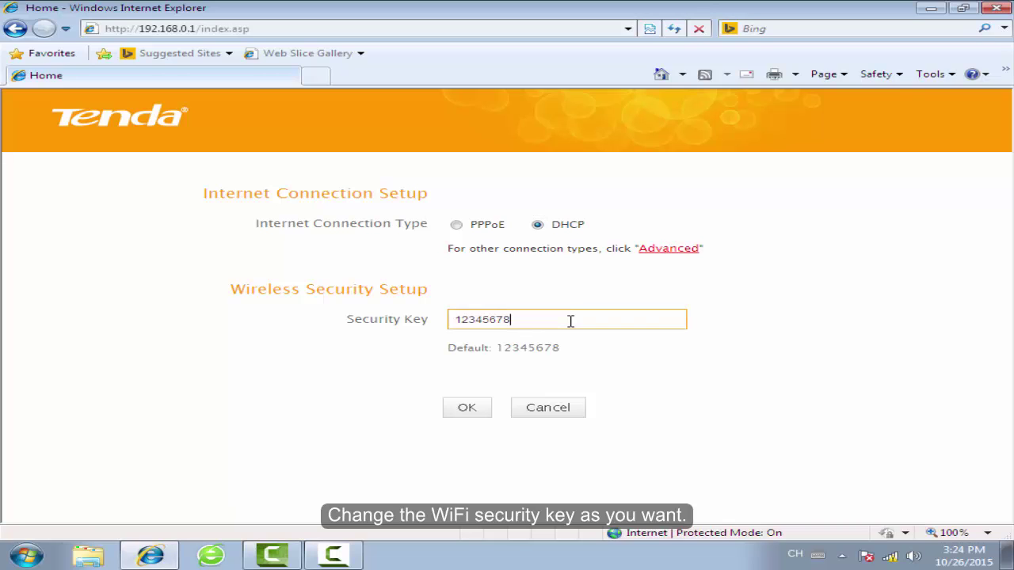
{"action": "key", "text": "BackSpace"}
{"action": "key", "text": "BackSpace"}
{"action": "key", "text": "BackSpace"}
{"action": "key", "text": "BackSpace"}
{"action": "key", "text": "BackSpace"}
{"action": "key", "text": "BackSpace"}
{"action": "key", "text": "BackSpace"}
{"action": "type", "text": "87654321"}
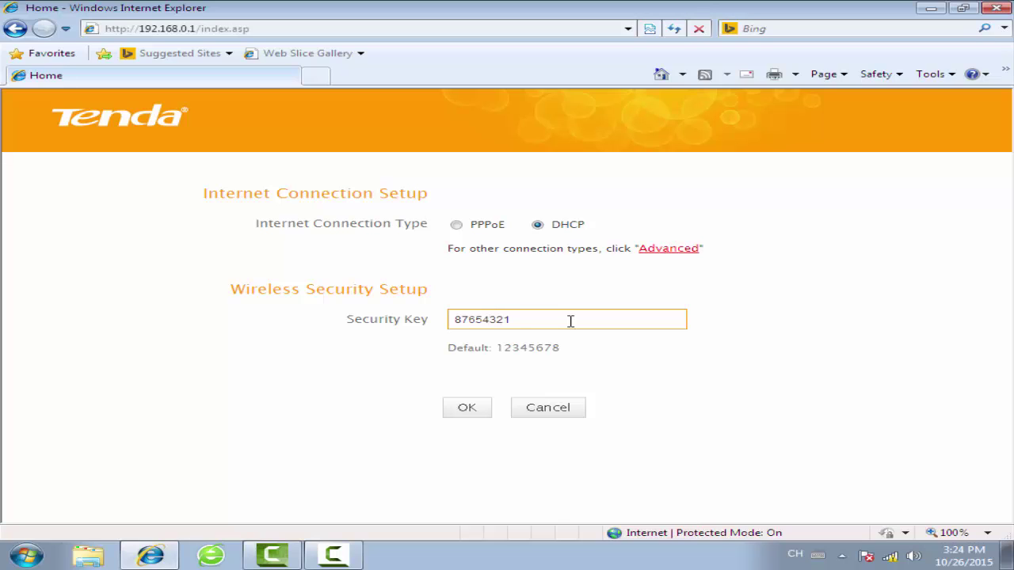
{"action": "left_click", "coordinate": [485, 412]}
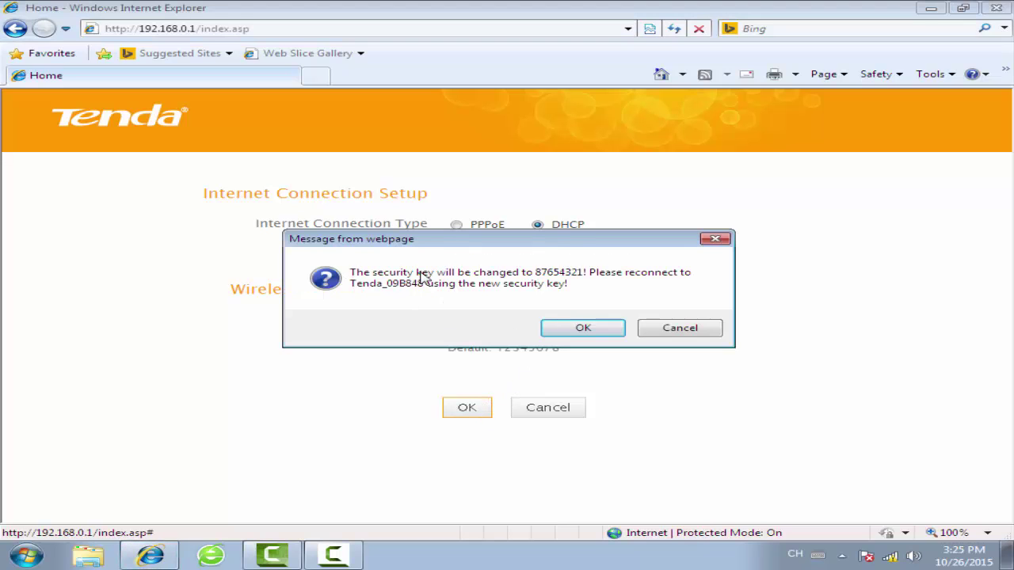
{"action": "left_click", "coordinate": [583, 330]}
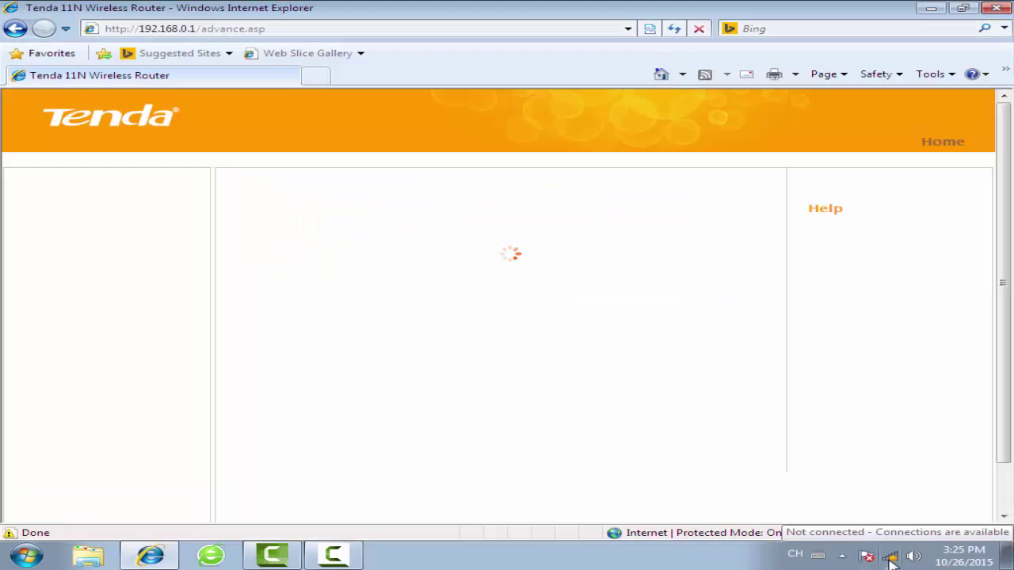
- Reconnect the PC to the Tenda_09B848 wireless network using the new security key
{"action": "left_click", "coordinate": [890, 557]}
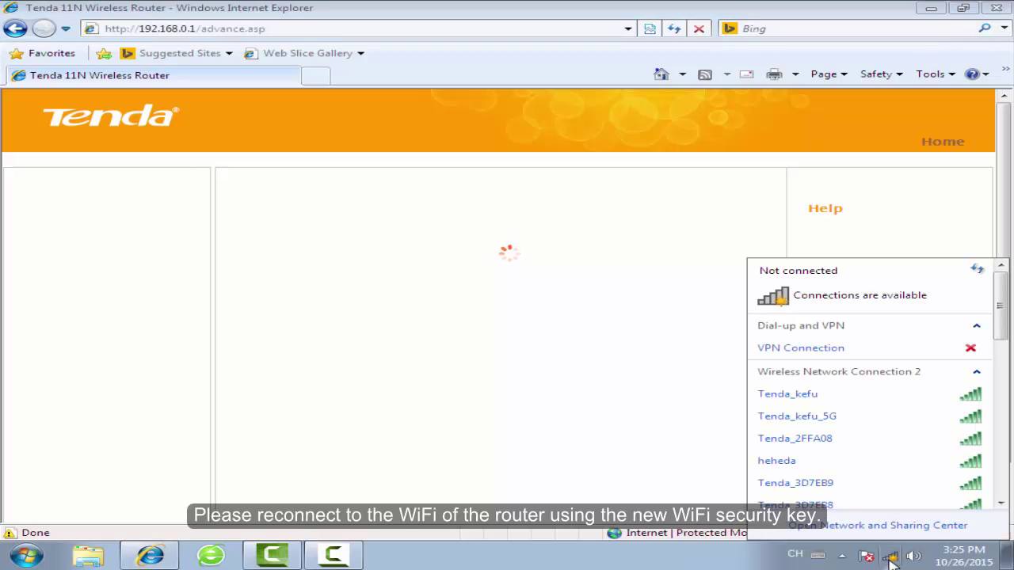
{"action": "left_click_drag", "start_coordinate": [1002, 323], "coordinate": [1003, 369]}
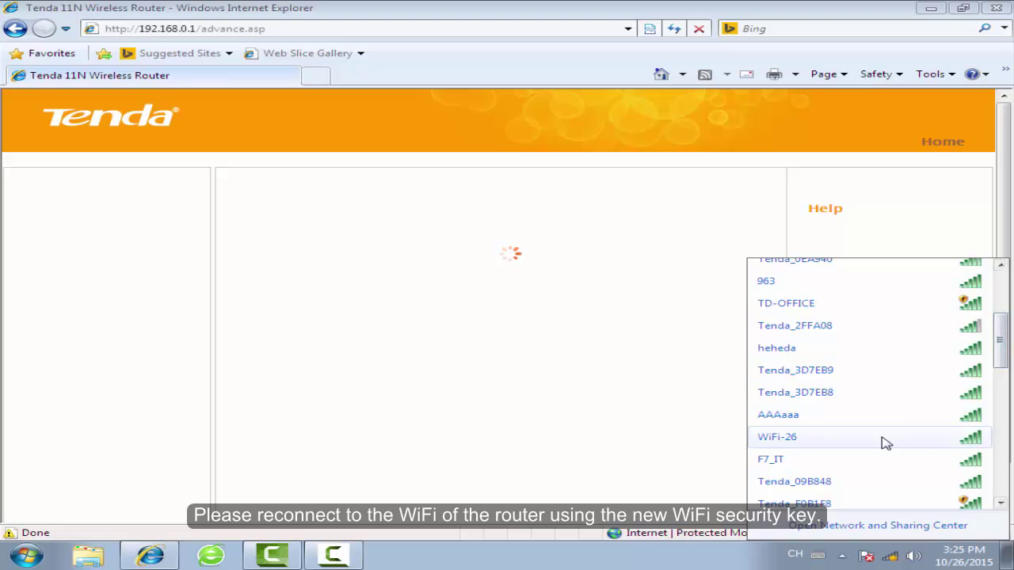
{"action": "left_click", "coordinate": [814, 489]}
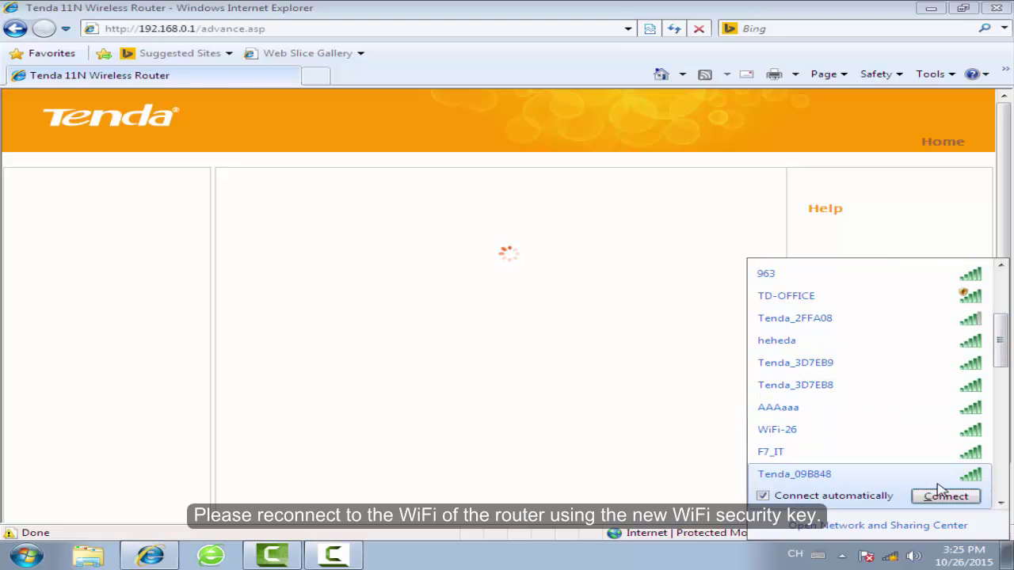
{"action": "left_click", "coordinate": [944, 498]}
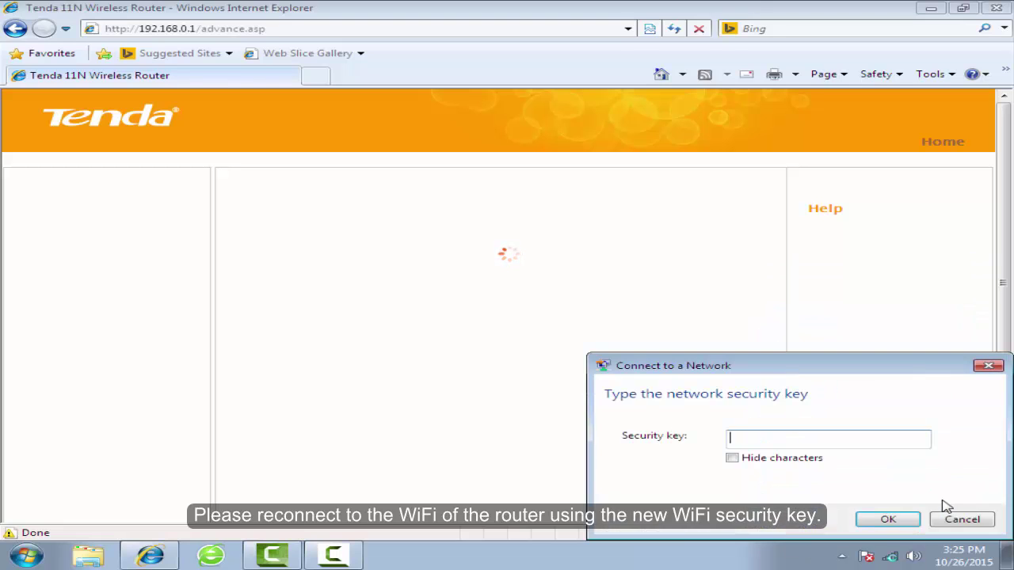
{"action": "left_click", "coordinate": [831, 442]}
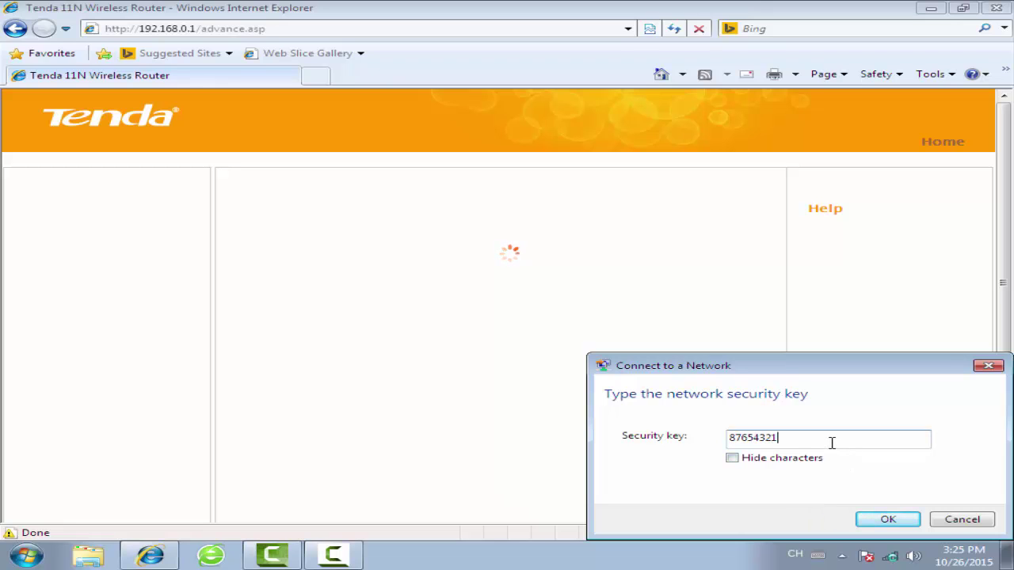
{"action": "type", "text": "87654321"}
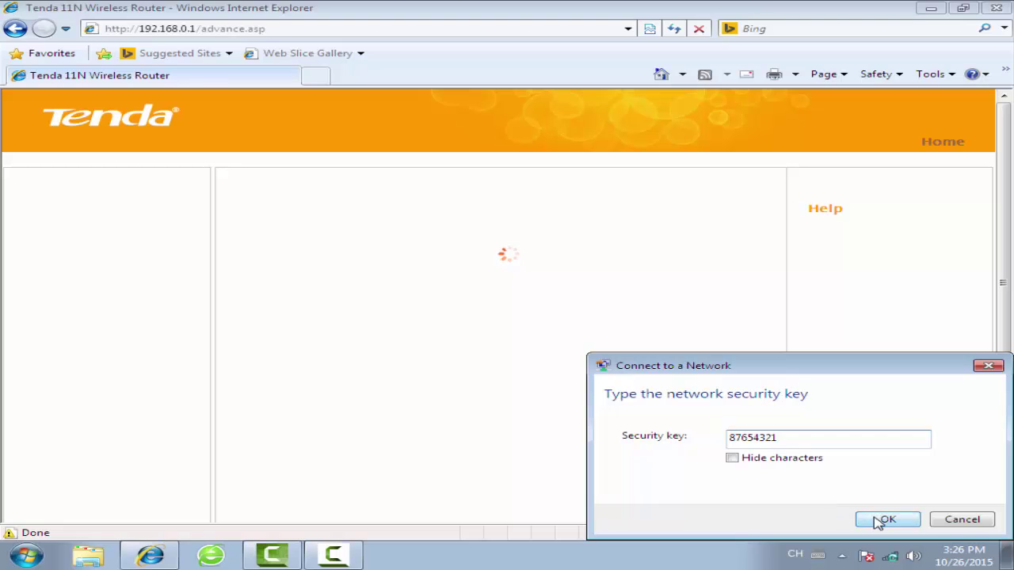
{"action": "left_click", "coordinate": [877, 521]}
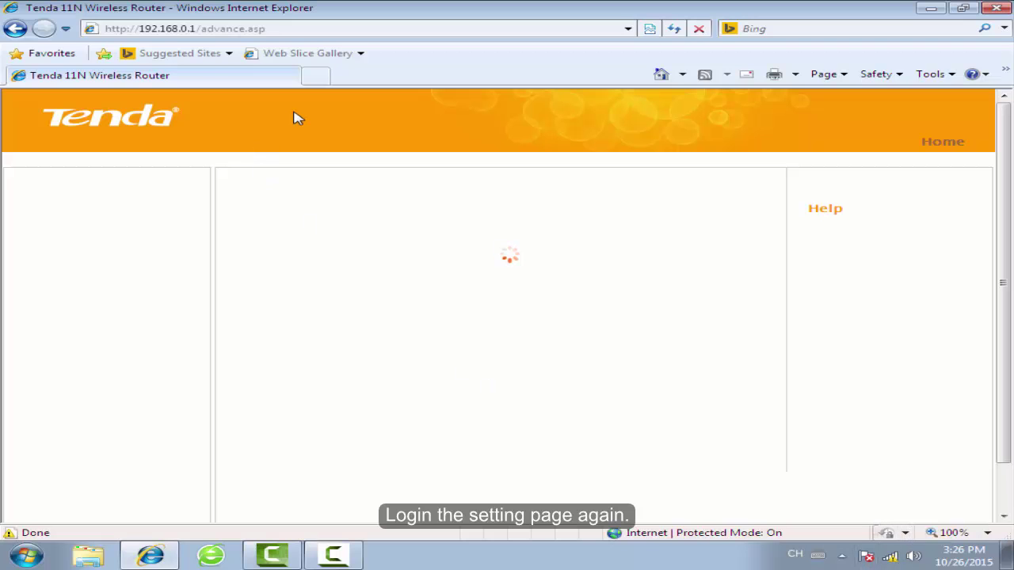
- Reload 192.168.0.1, open Advanced settings, and refresh WAN status to show Connected
{"action": "left_click", "coordinate": [300, 32]}
{"action": "type", "text": "192"}
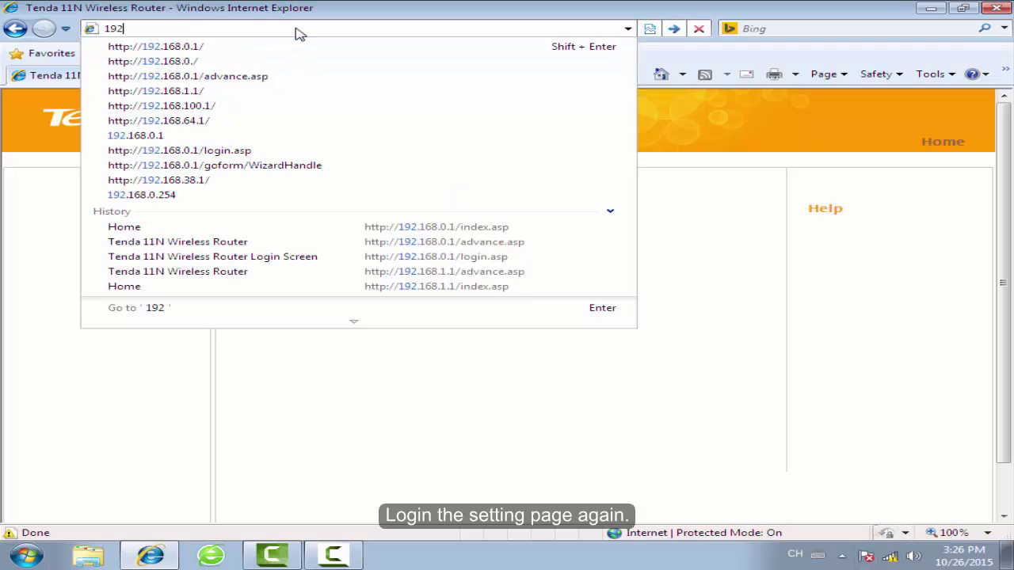
{"action": "type", "text": ".168.0.1"}
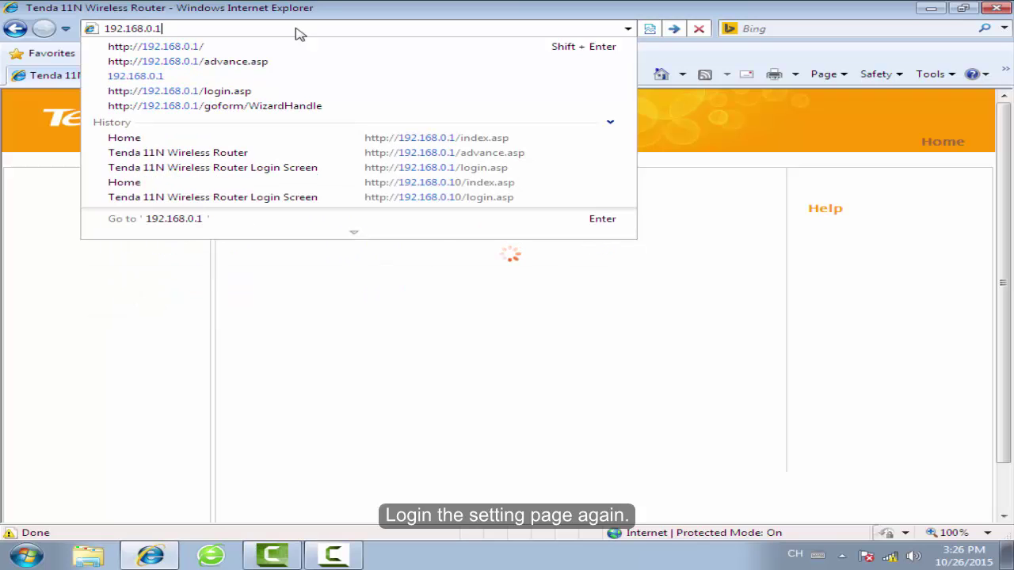
{"action": "key", "text": "Return"}
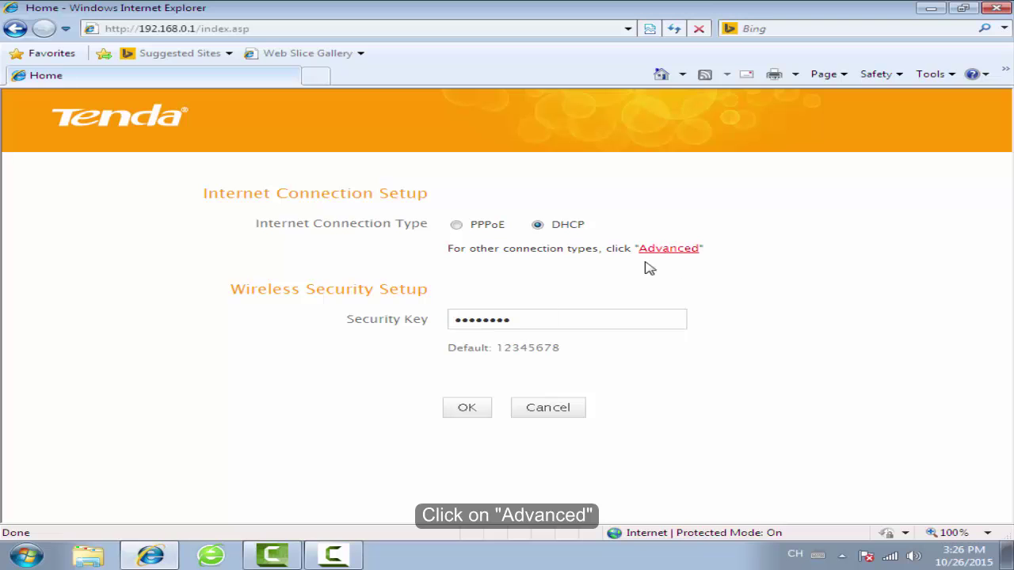
{"action": "left_click", "coordinate": [657, 252]}
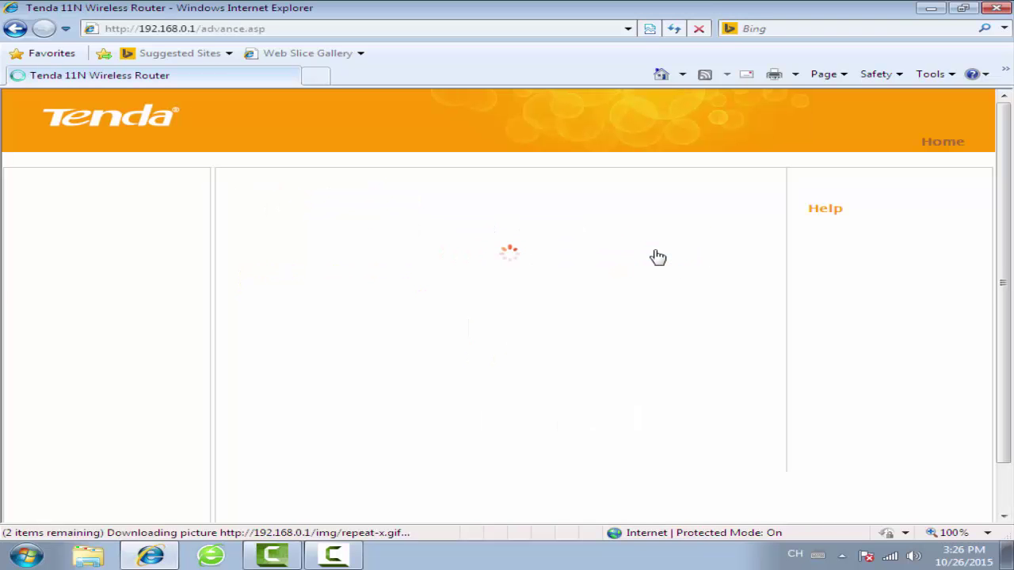
{"action": "left_click", "coordinate": [554, 467]}
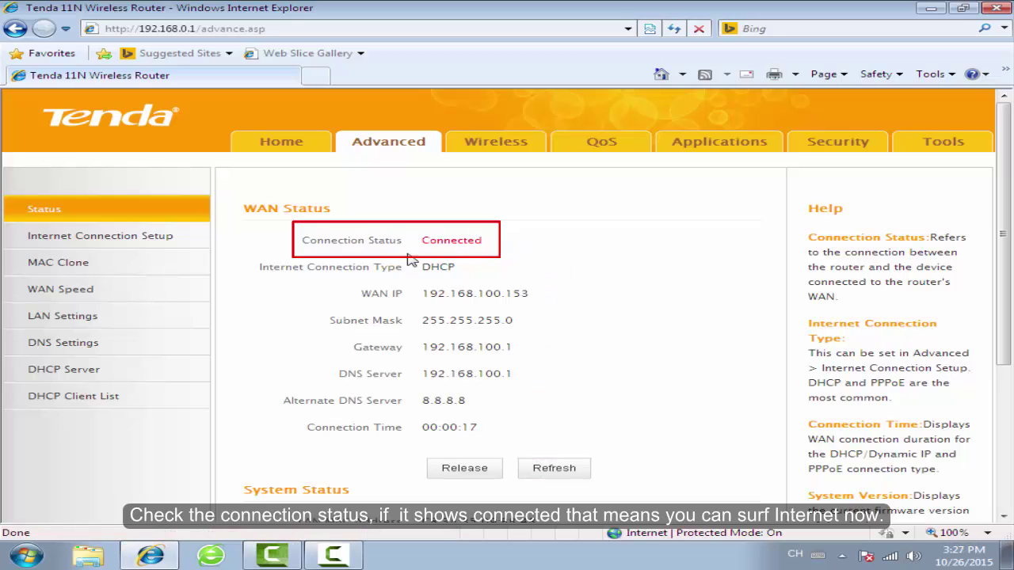
{"action": "left_click", "coordinate": [495, 146]}
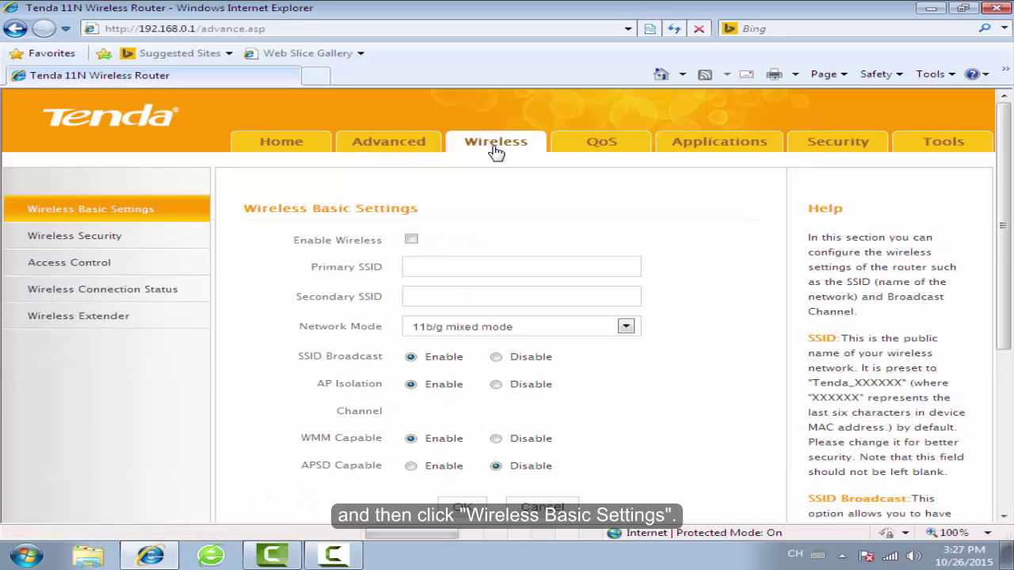
- Change the primary SSID from Tenda_09B848 to Tenda_abc and confirm the save
{"action": "left_click", "coordinate": [88, 209]}
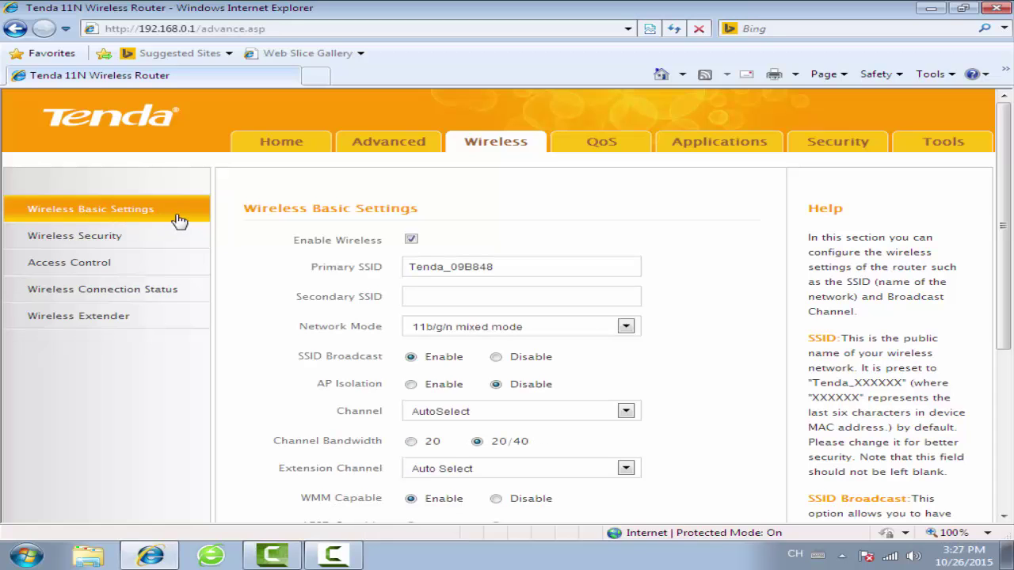
{"action": "left_click", "coordinate": [513, 268]}
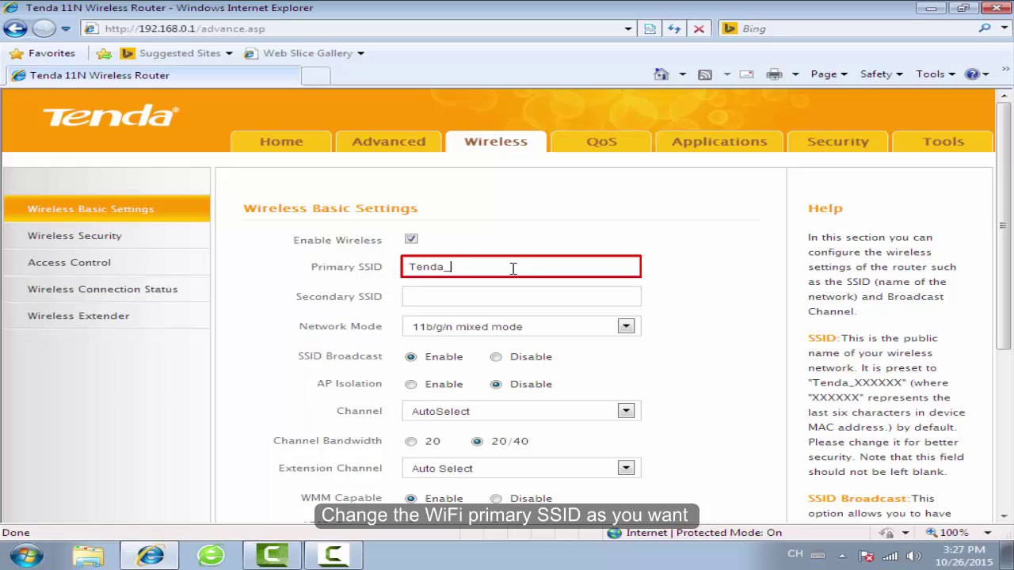
{"action": "type", "text": "abc"}
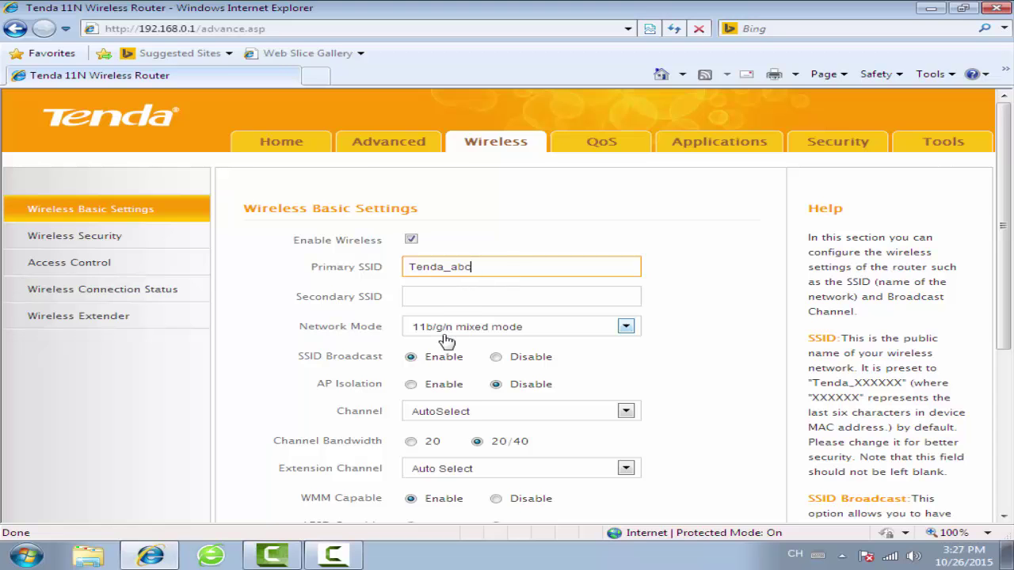
{"action": "scroll", "coordinate": [448, 343], "scroll_direction": "down", "scroll_amount": 1}
{"action": "scroll", "coordinate": [1005, 299], "scroll_direction": "down", "scroll_amount": 2}
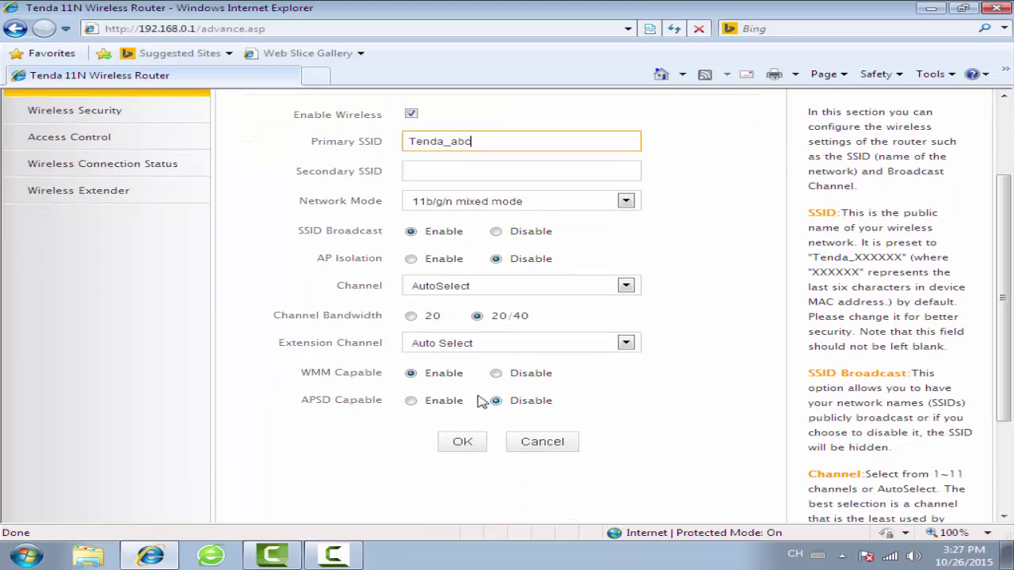
{"action": "left_click", "coordinate": [461, 445]}
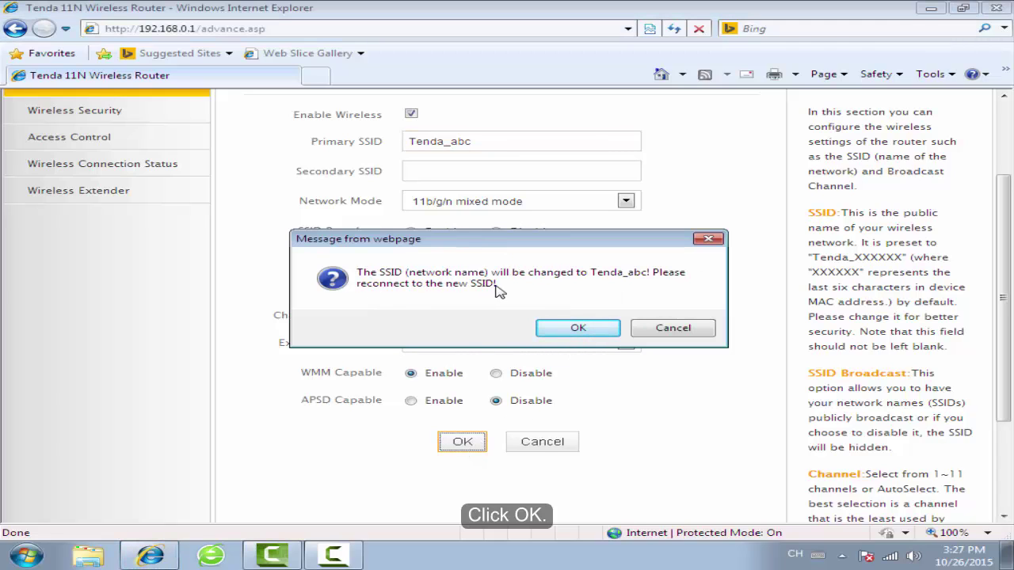
{"action": "left_click", "coordinate": [578, 330]}
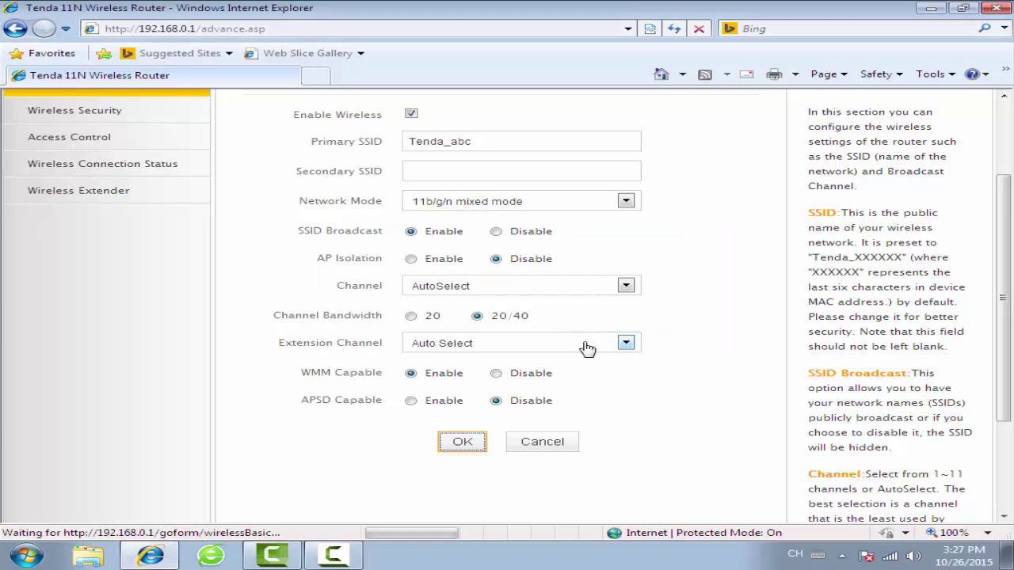